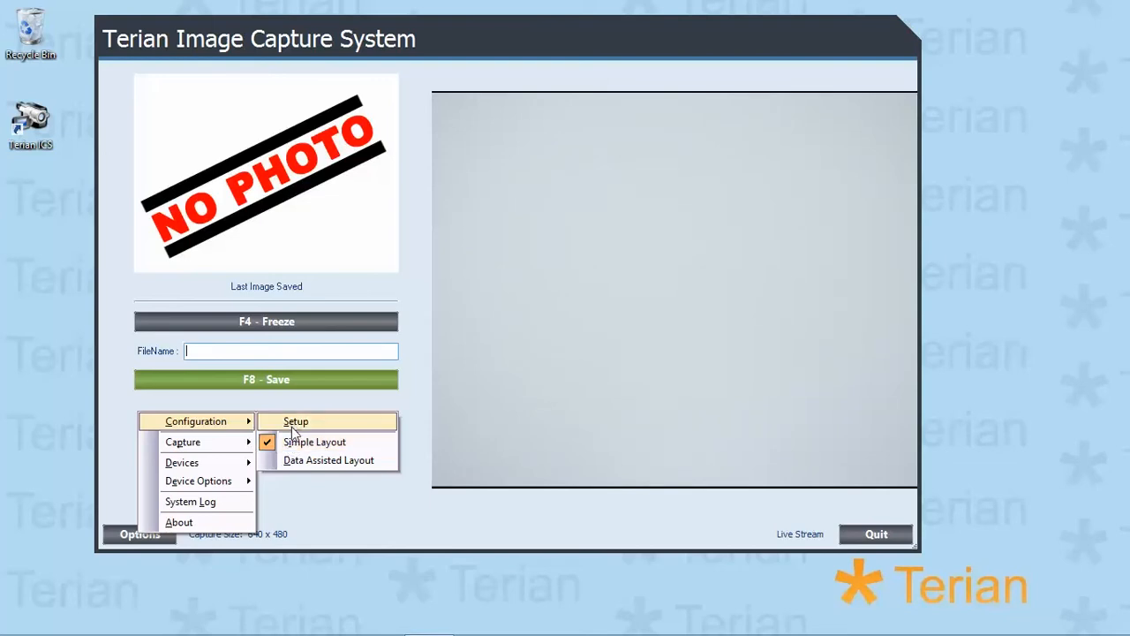
# Open the system configuration setup and choose C:\Terian\Terian_ICS\Capture as the temporary image folder
pyautogui.click(293, 423)
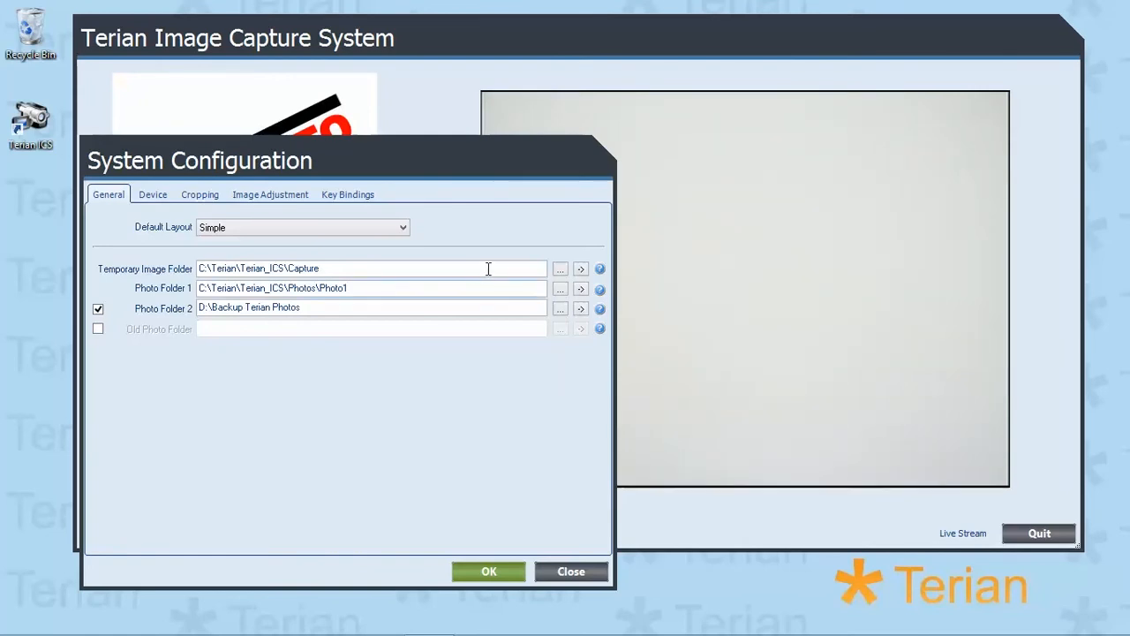
pyautogui.moveTo(327, 271); pyautogui.dragTo(169, 271)
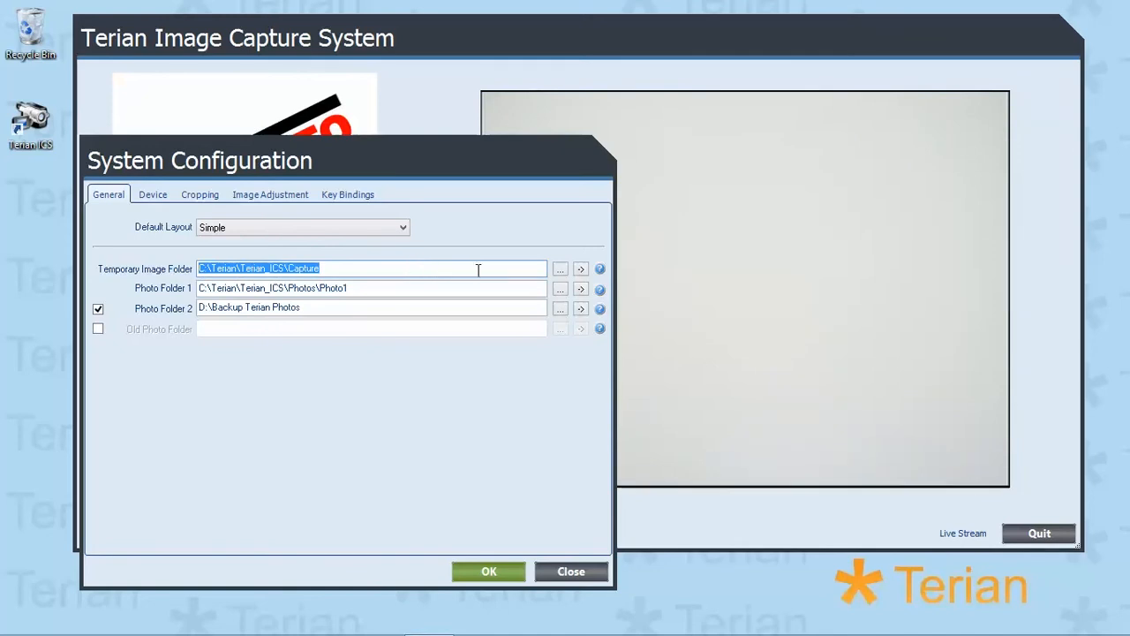
pyautogui.click(560, 270)
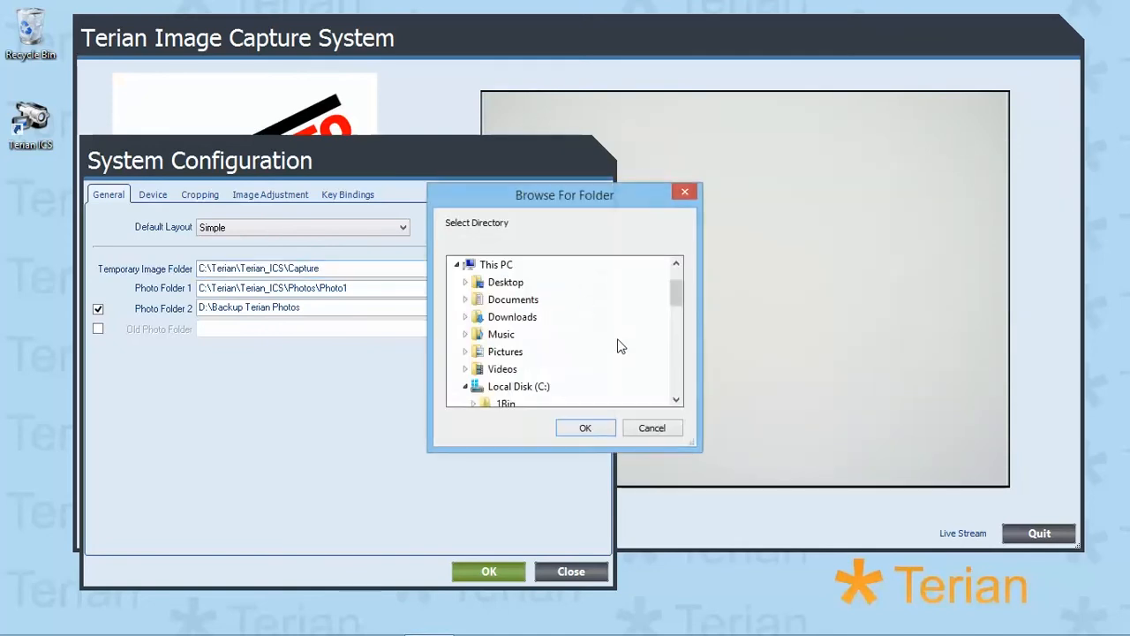
pyautogui.scroll(-2, 680, 391)
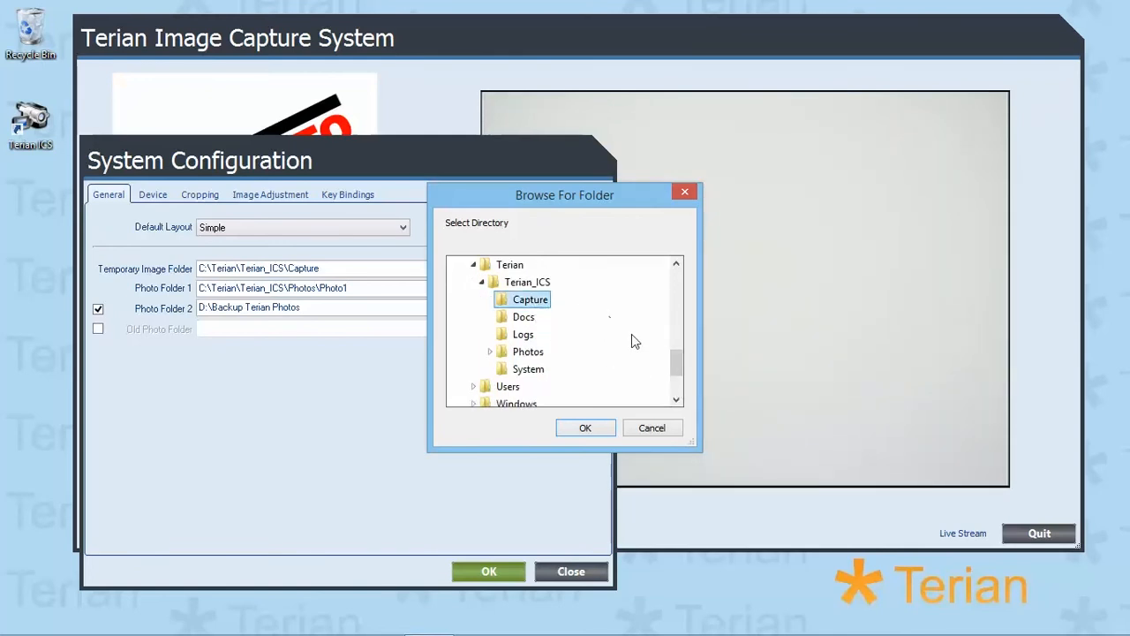
pyautogui.click(596, 427)
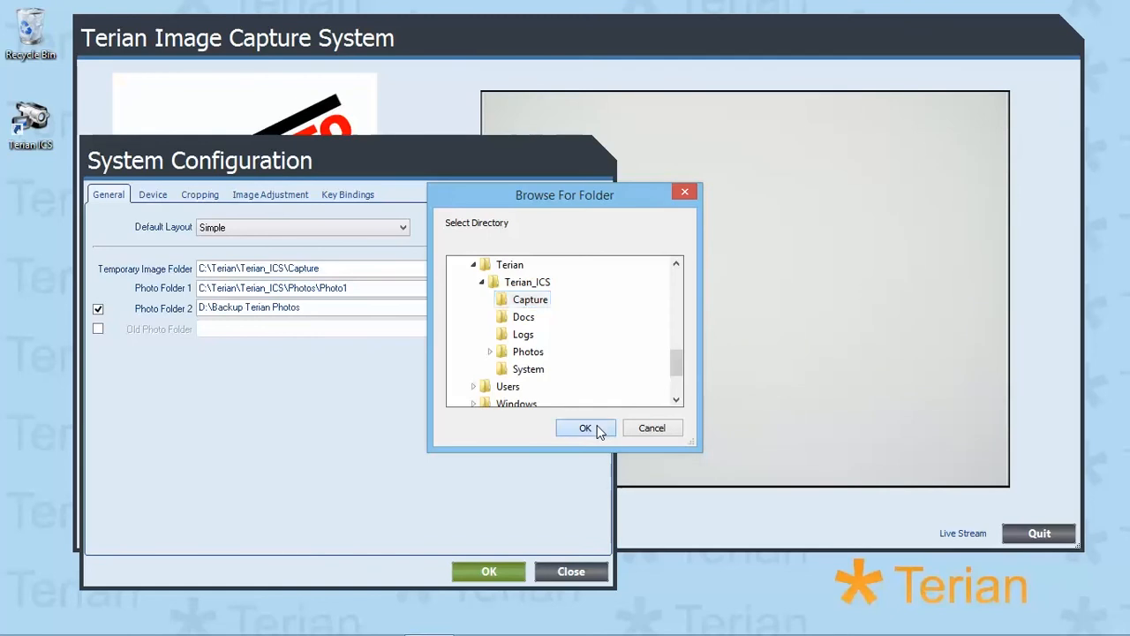
# Choose C:\Terian\Terian_ICS\Photos\Photo1 as the location for Photo Folder 1
pyautogui.moveTo(538, 288); pyautogui.dragTo(186, 288)
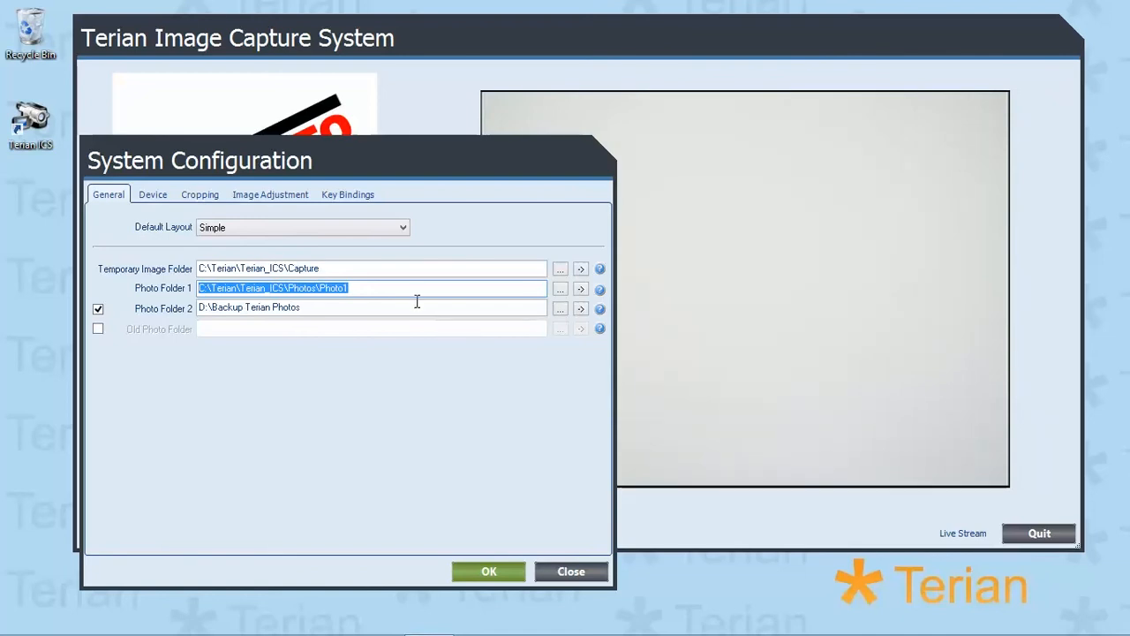
pyautogui.click(560, 289)
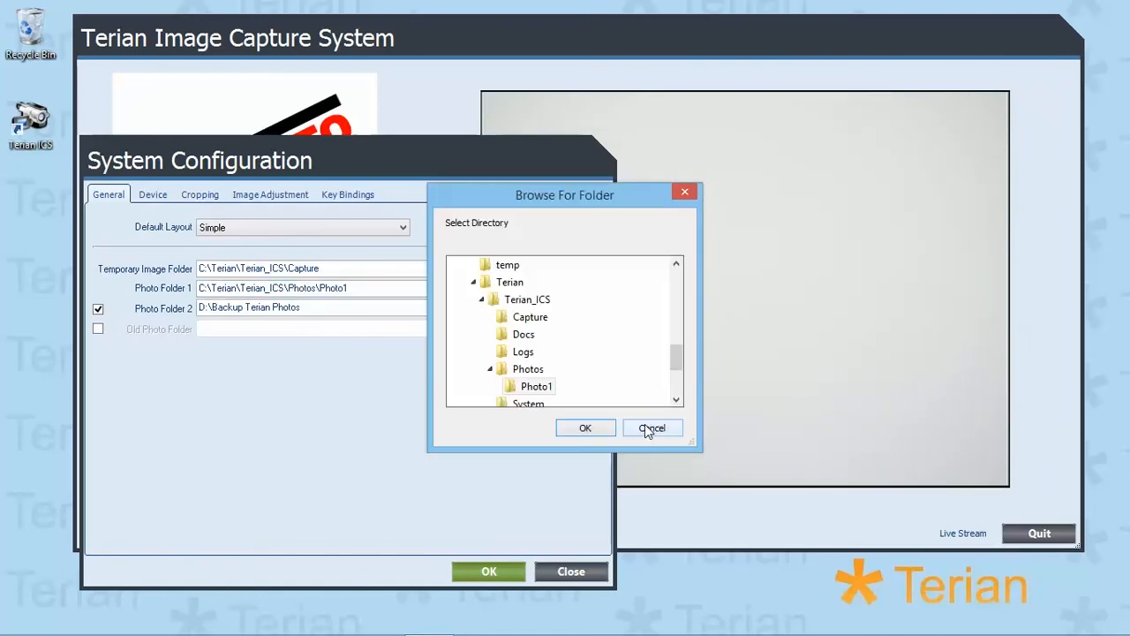
pyautogui.click(585, 428)
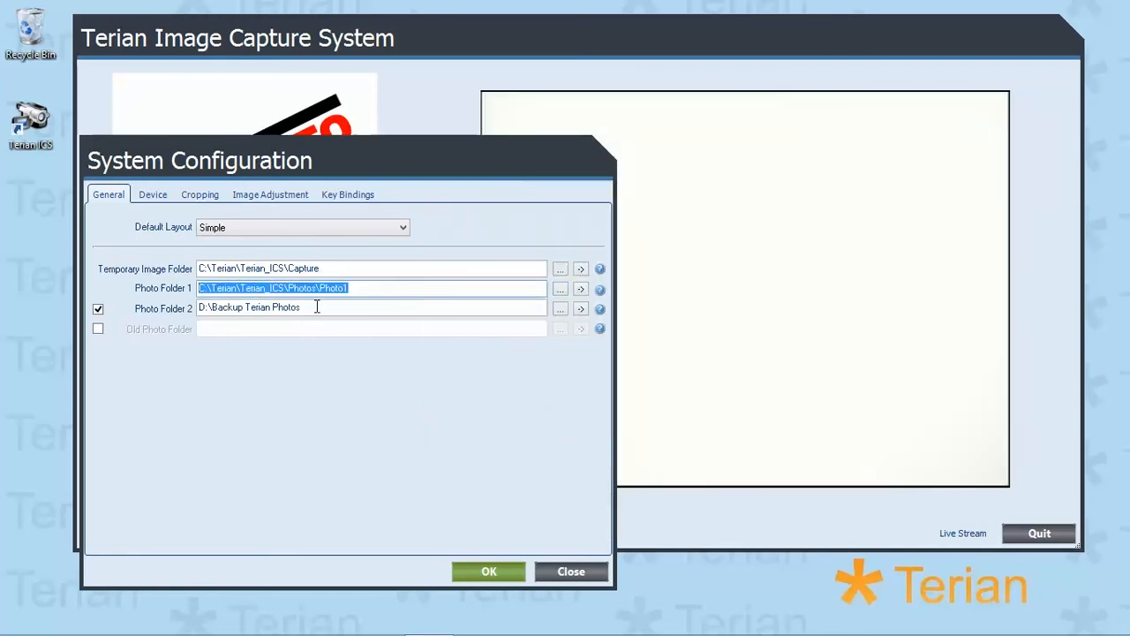
# Keep Photo Folder 2 enabled and choose D:\Backup Terian Photos as its location
pyautogui.moveTo(298, 306); pyautogui.dragTo(188, 313)
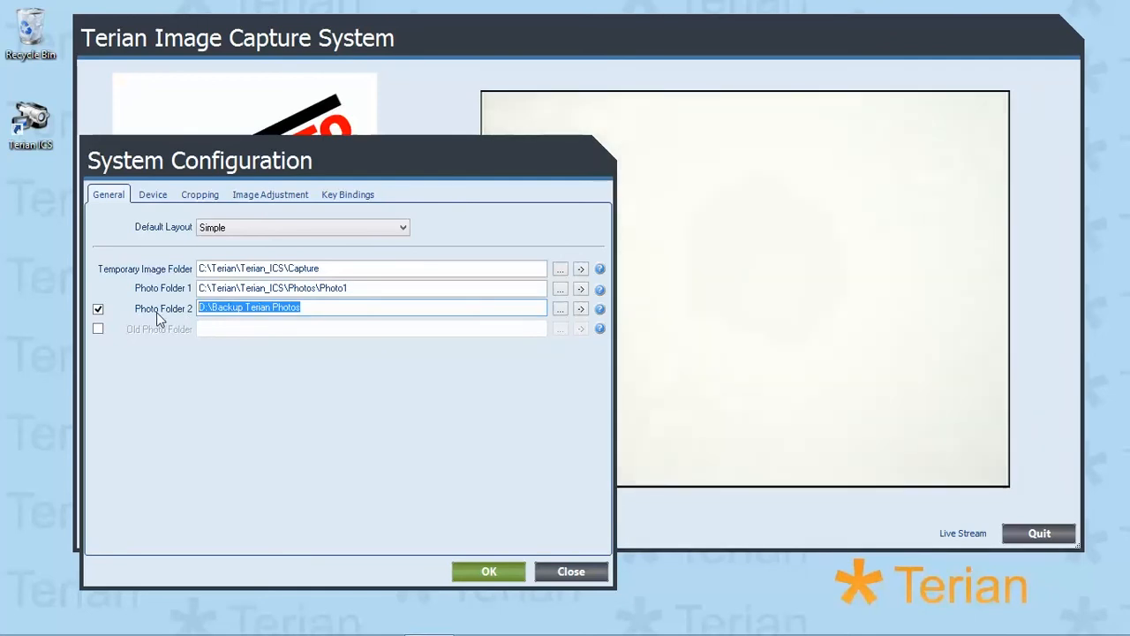
pyautogui.click(98, 311)
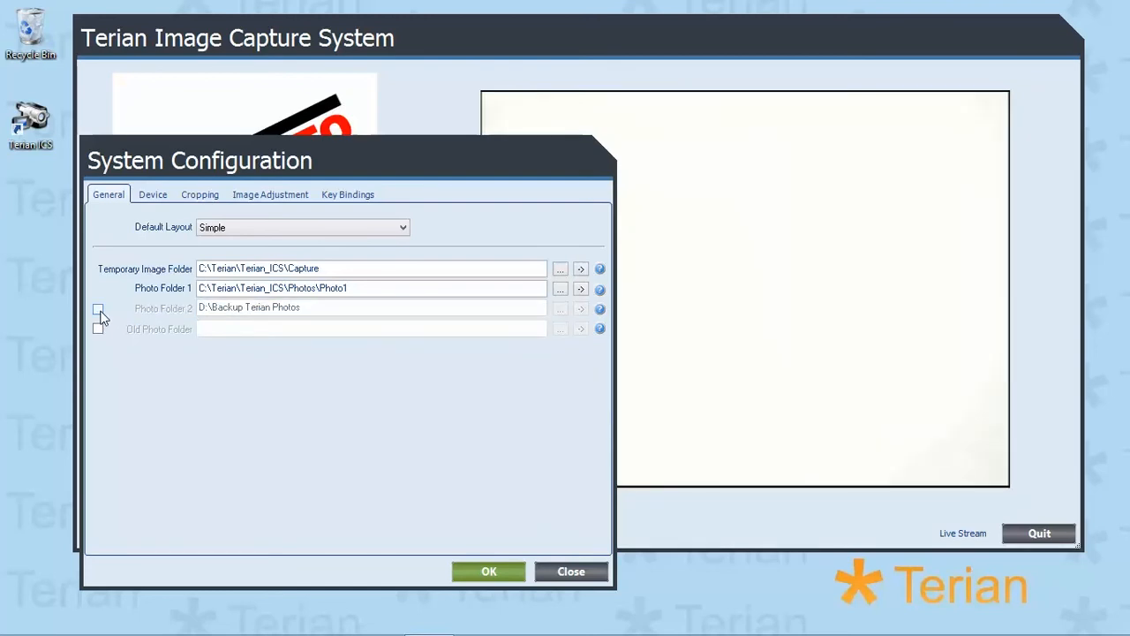
pyautogui.click(99, 311)
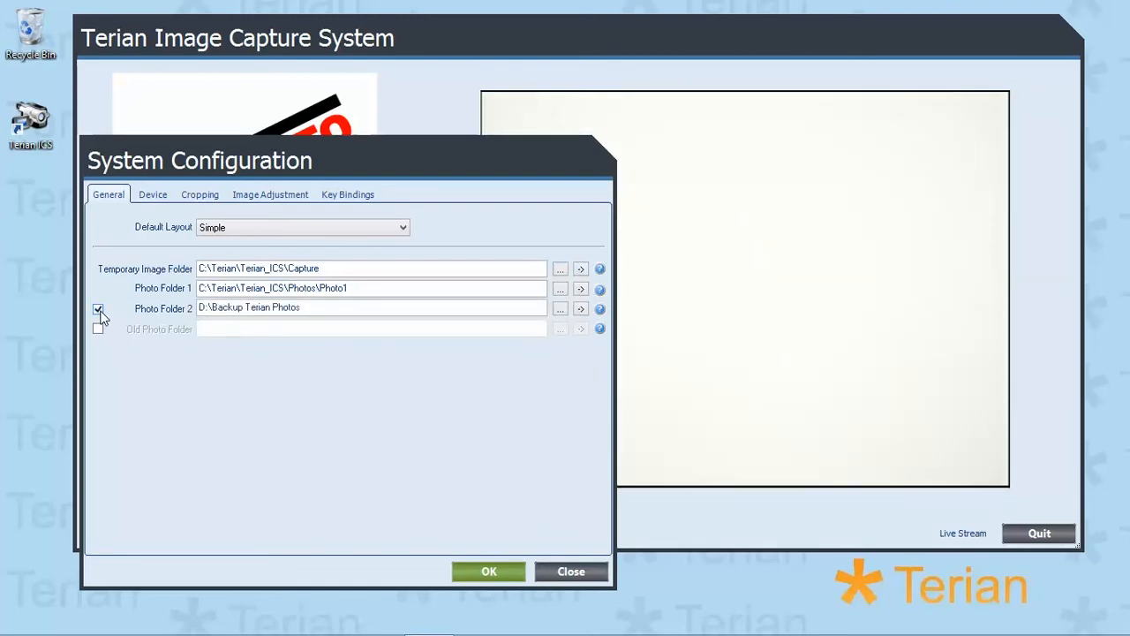
pyautogui.click(561, 313)
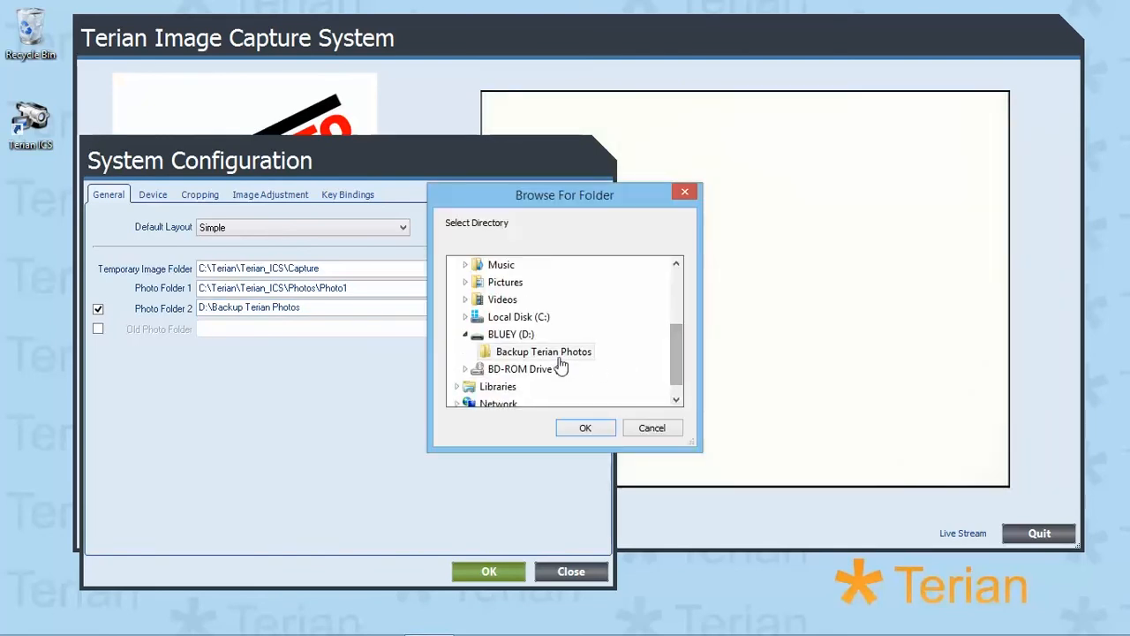
pyautogui.click(587, 427)
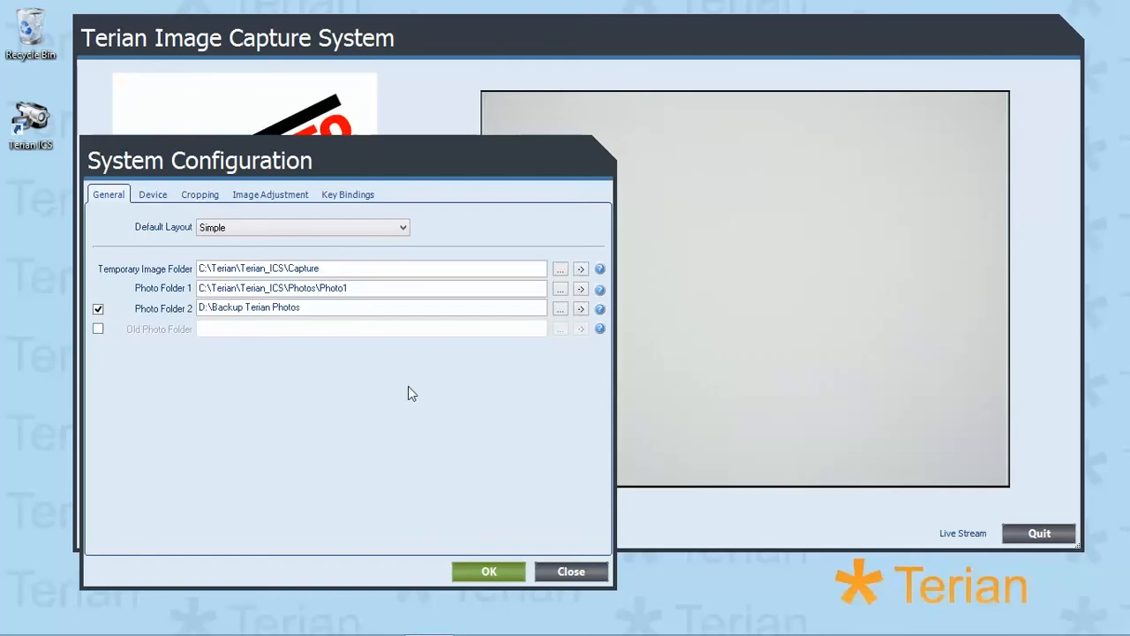
# Select USB 2861 Device as the preferred capture device in the device settings
pyautogui.click(154, 196)
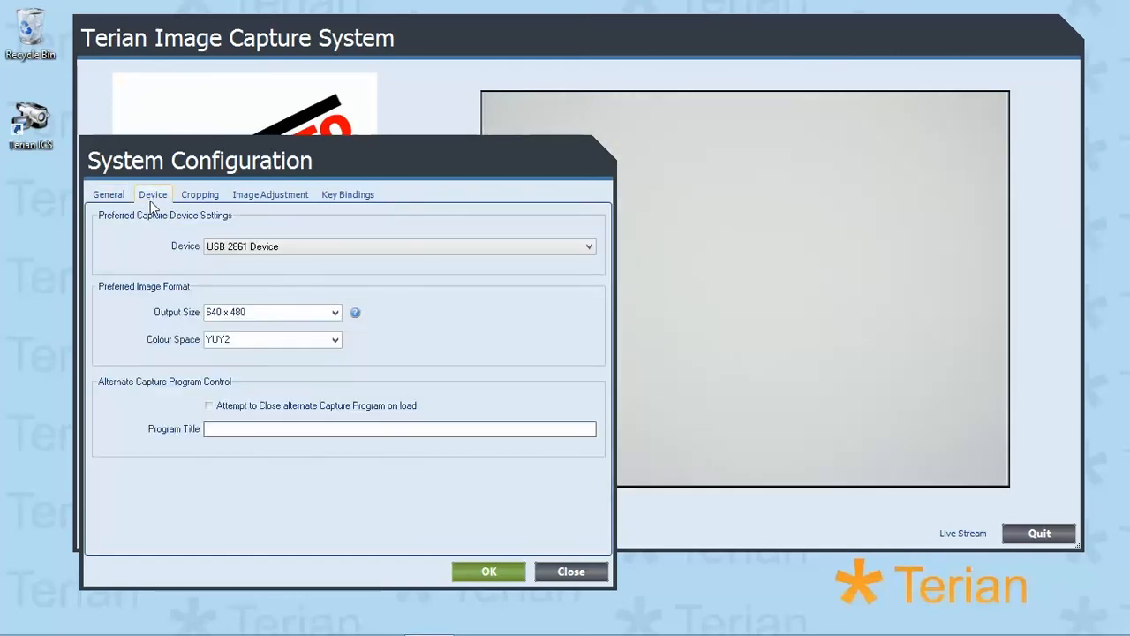
pyautogui.click(530, 247)
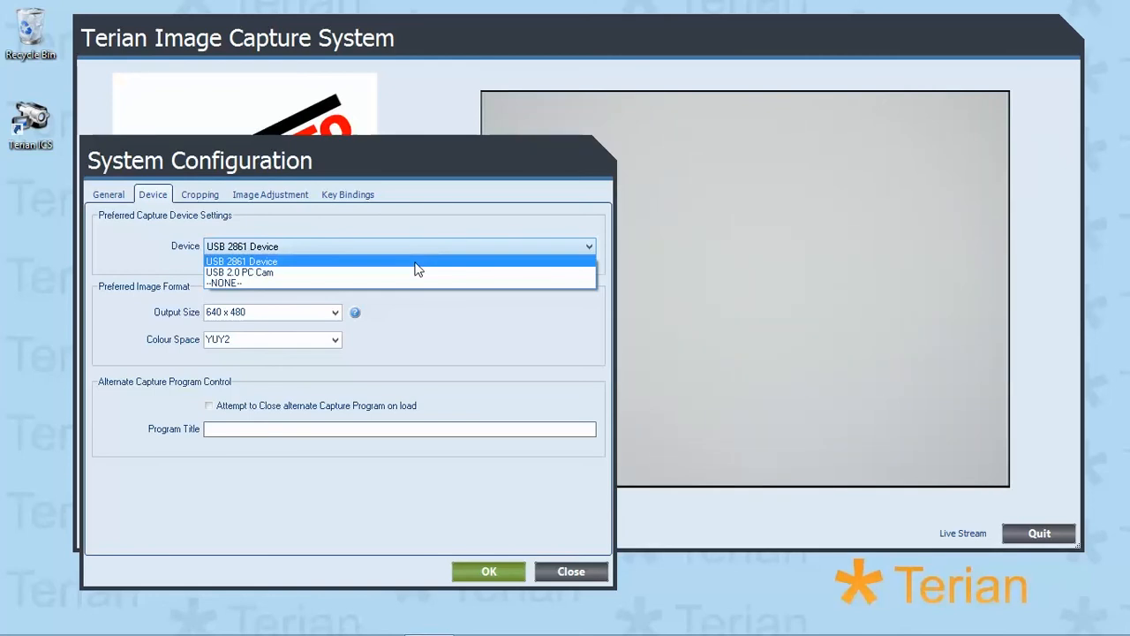
pyautogui.click(418, 262)
# Review the available output sizes and colour spaces for the preferred image format
pyautogui.click(336, 311)
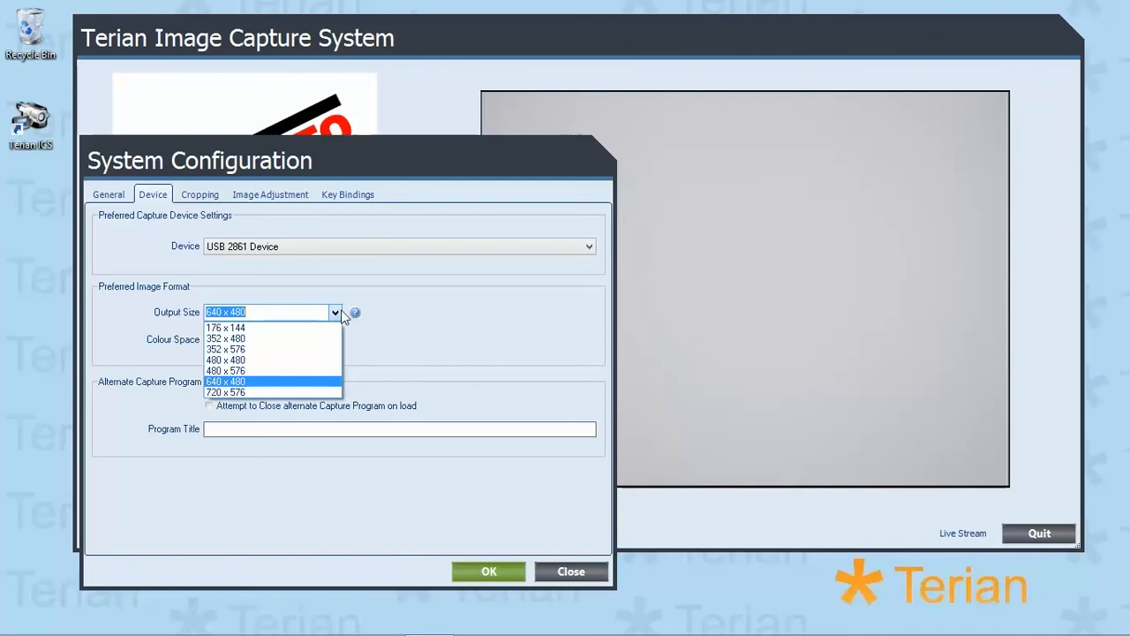
pyautogui.click(384, 335)
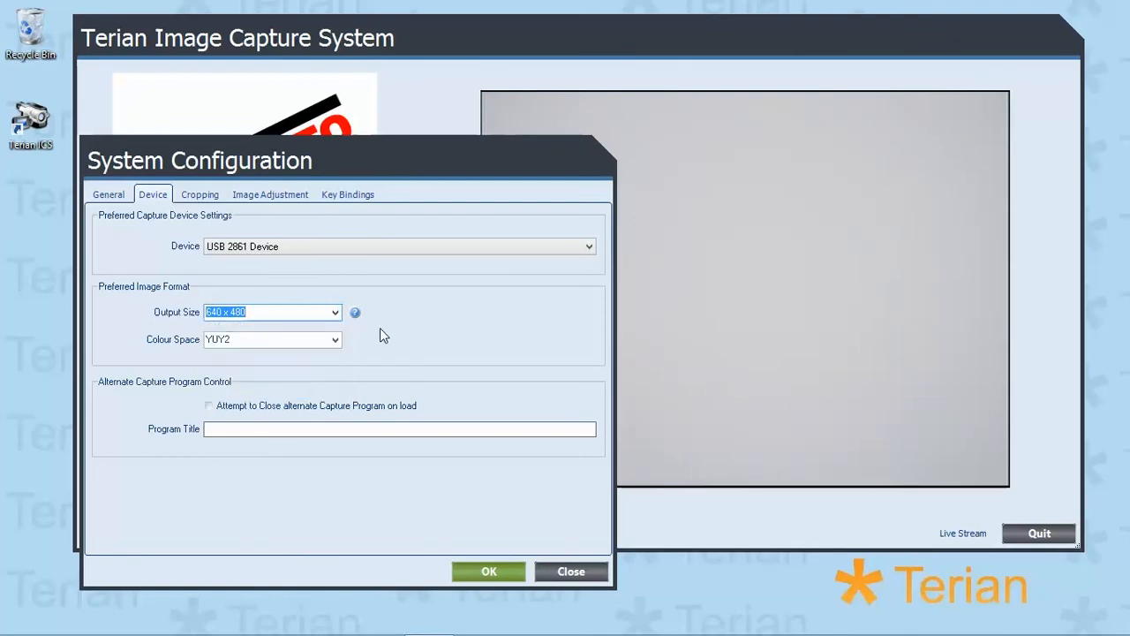
pyautogui.click(336, 341)
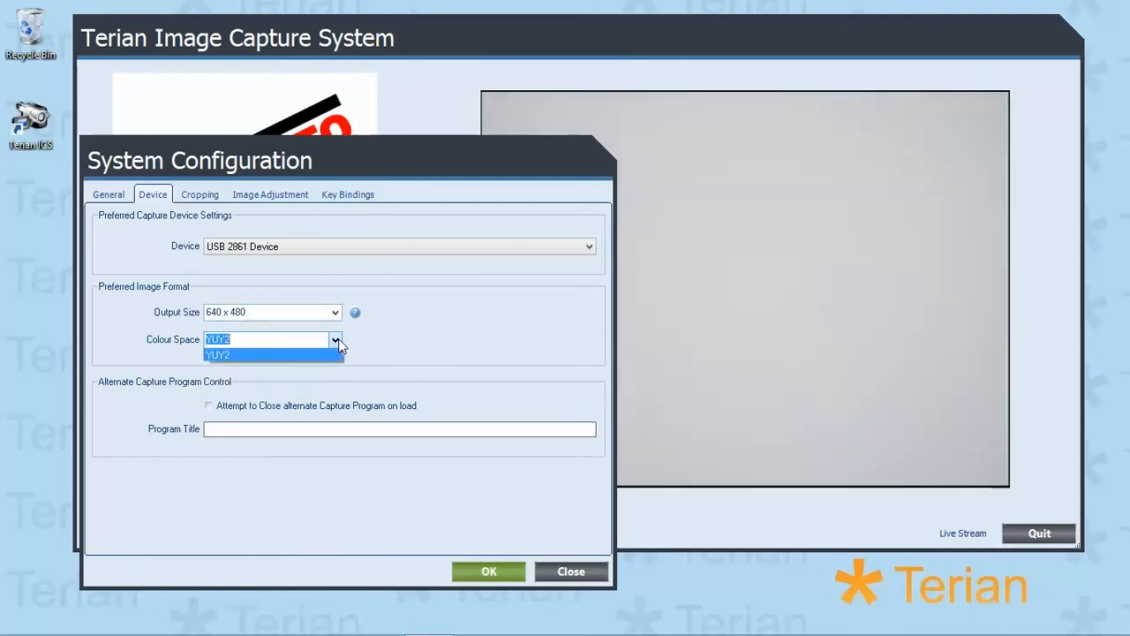
pyautogui.click(336, 342)
pyautogui.click(341, 313)
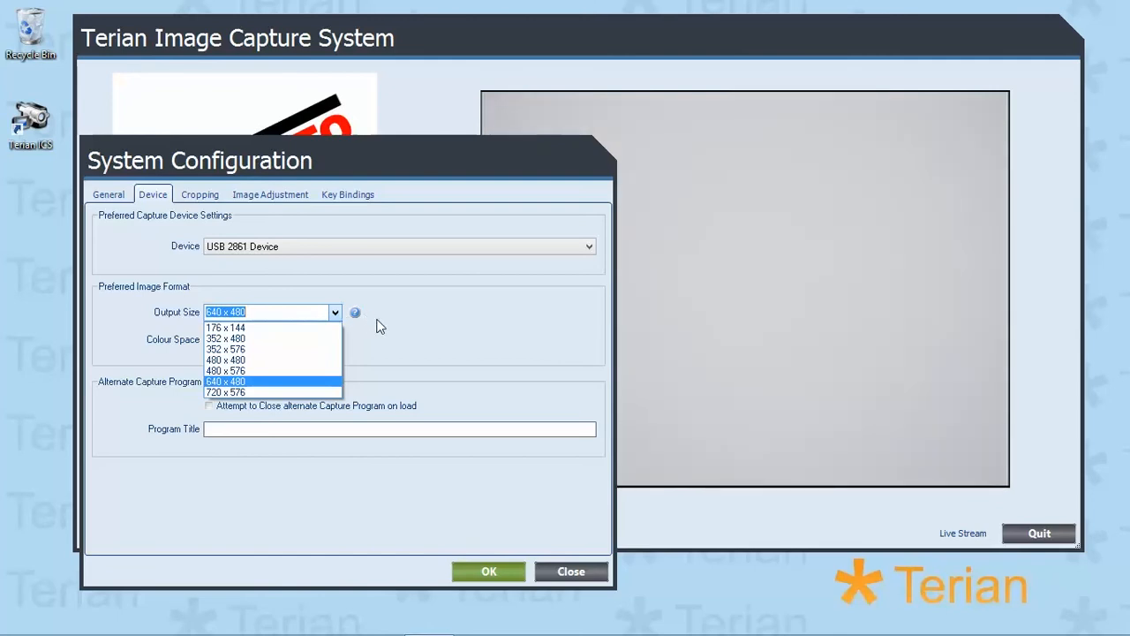
pyautogui.click(380, 330)
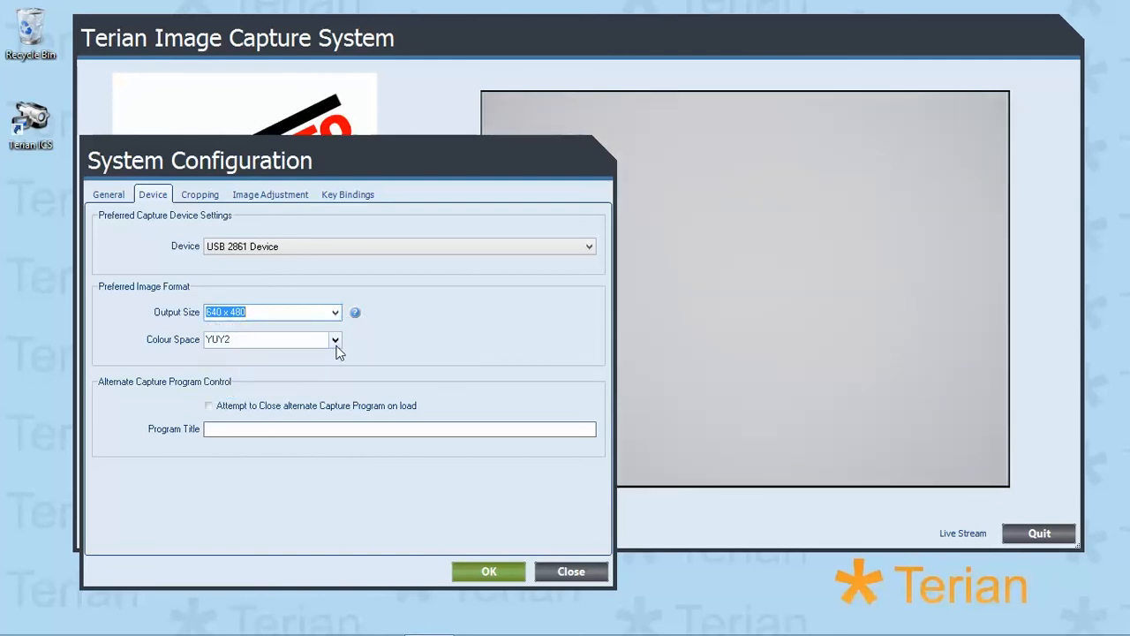
pyautogui.click(336, 341)
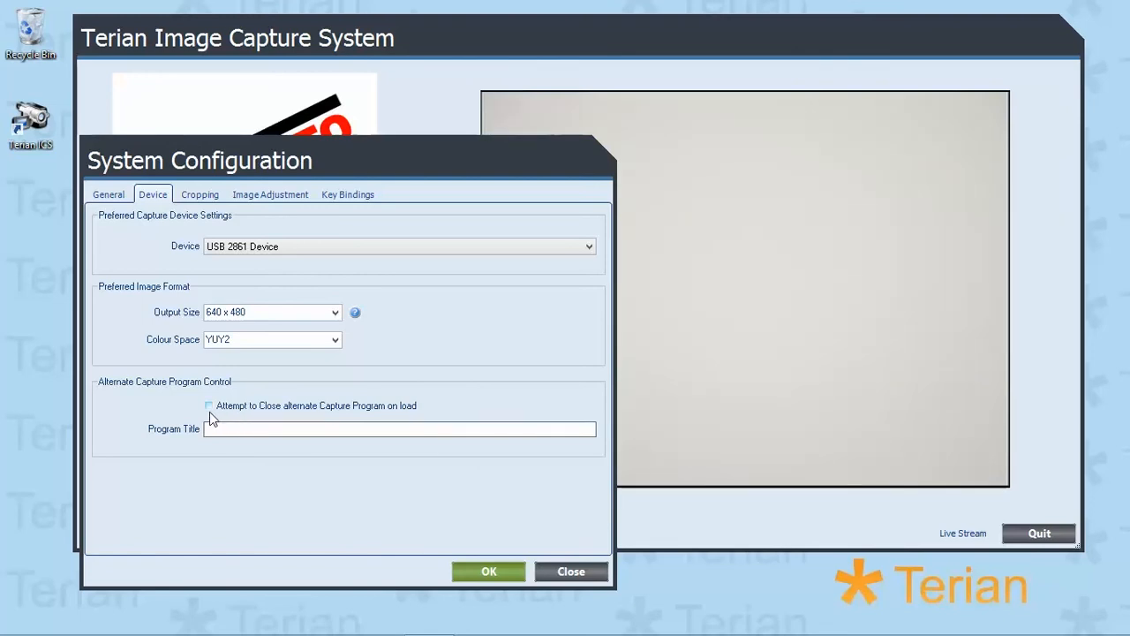
# Enable cropping and load Temp.jpg from the Capture folder as the crop image
pyautogui.click(202, 196)
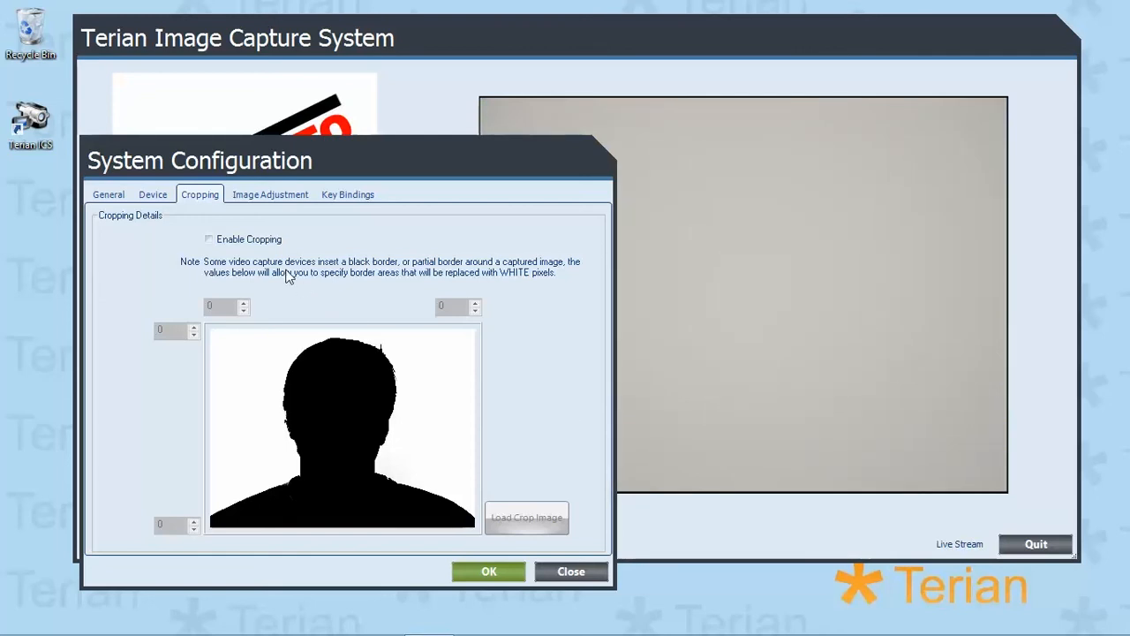
pyautogui.click(209, 238)
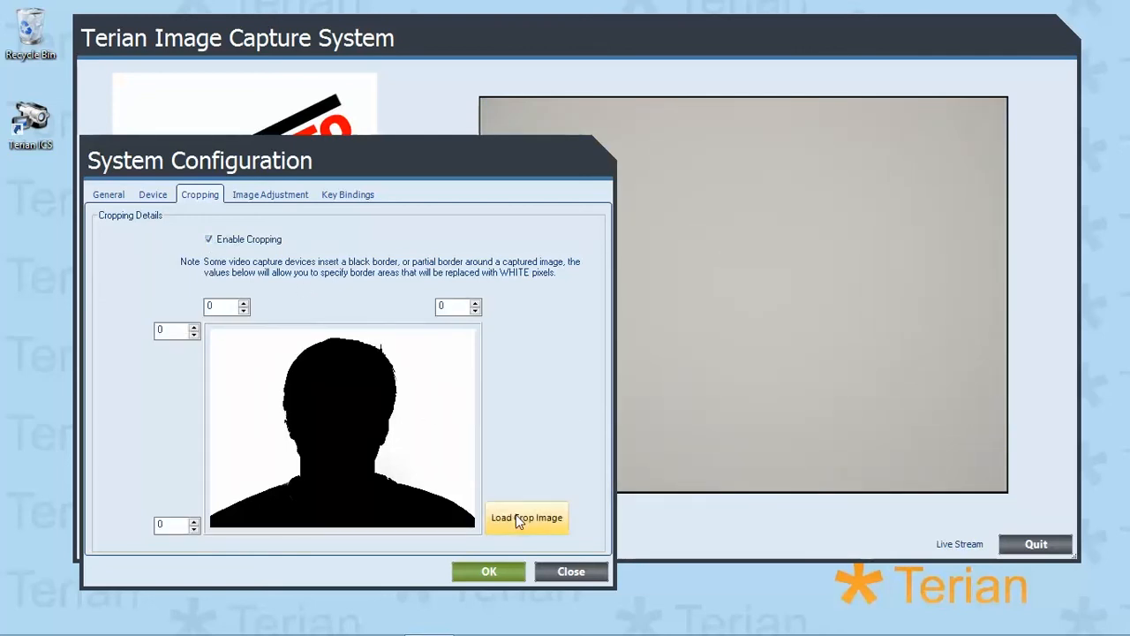
pyautogui.click(516, 514)
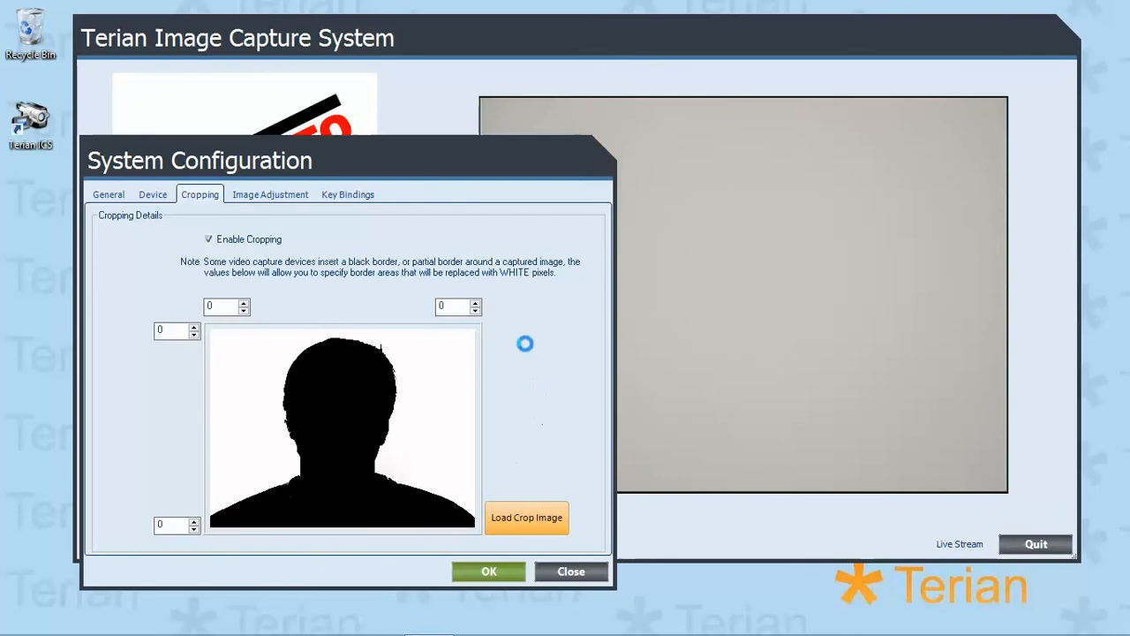
pyautogui.doubleClick(380, 131)
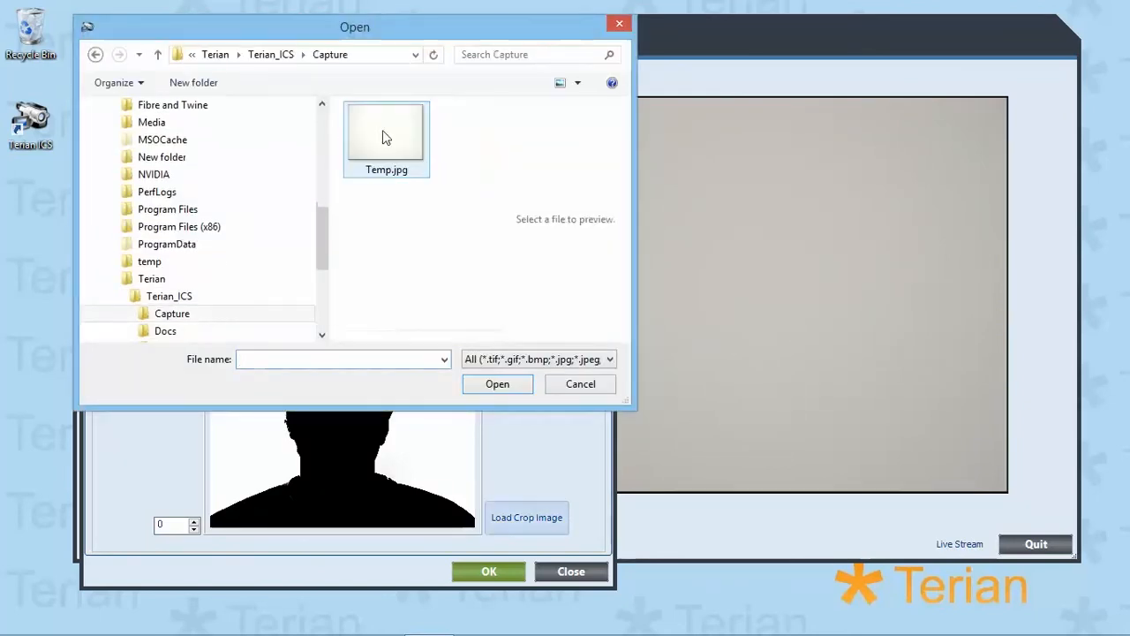
pyautogui.click(383, 129)
pyautogui.click(498, 382)
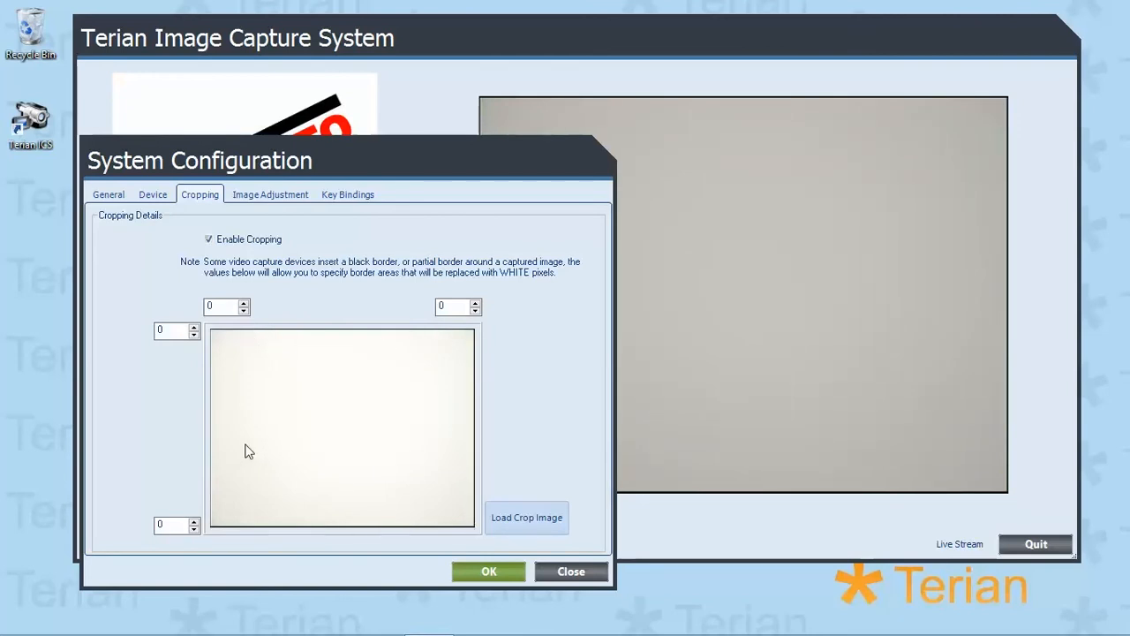
# Set the crop borders to 1 at the image's top, 2 at its bottom, 1 on its left side and 2 on its right side
pyautogui.click(193, 328)
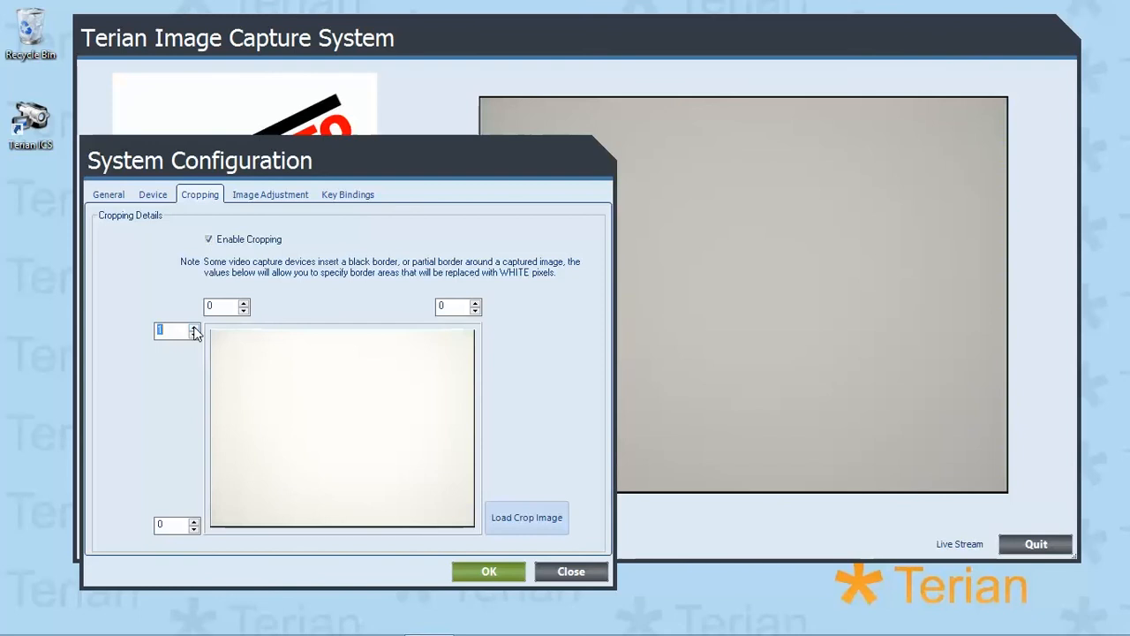
pyautogui.click(195, 527)
pyautogui.click(193, 521)
pyautogui.click(193, 521)
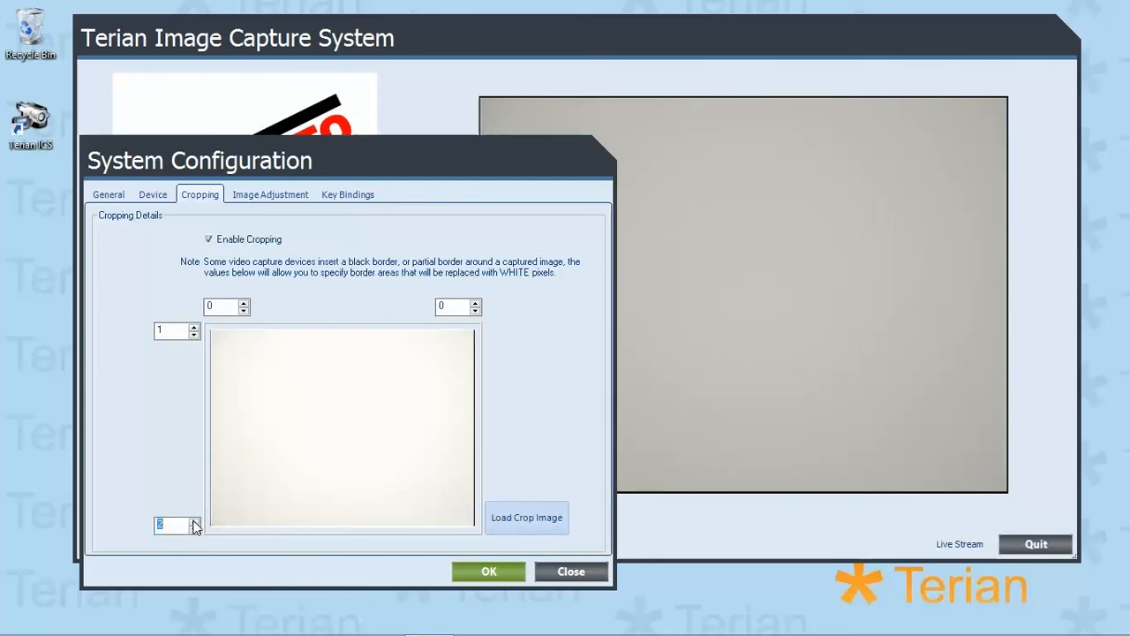
pyautogui.click(243, 304)
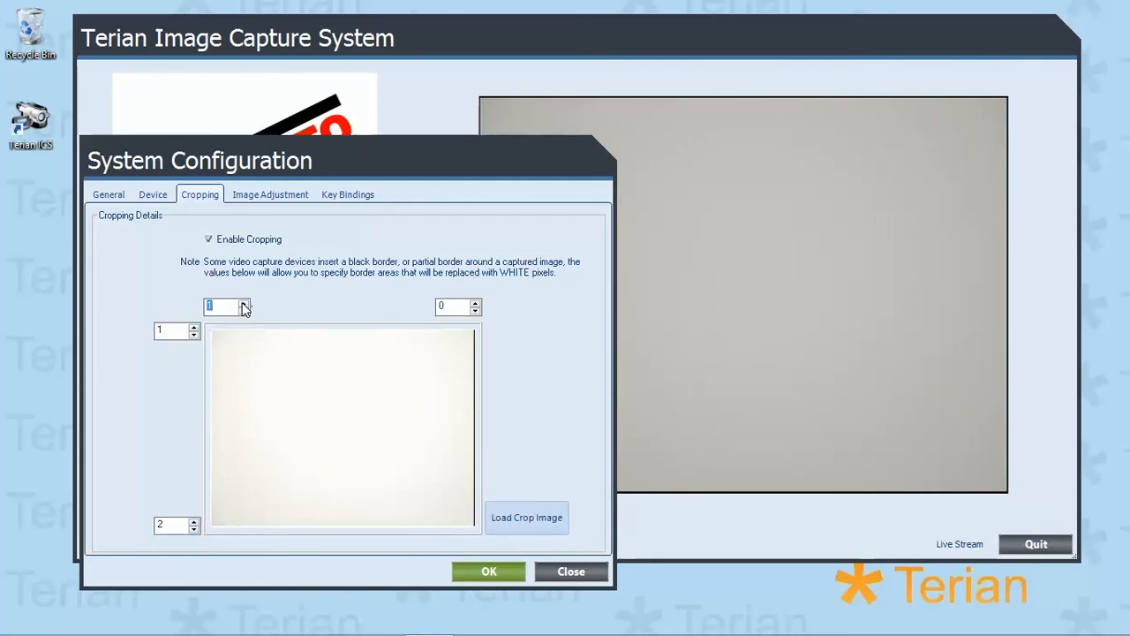
pyautogui.click(475, 303)
pyautogui.click(475, 303)
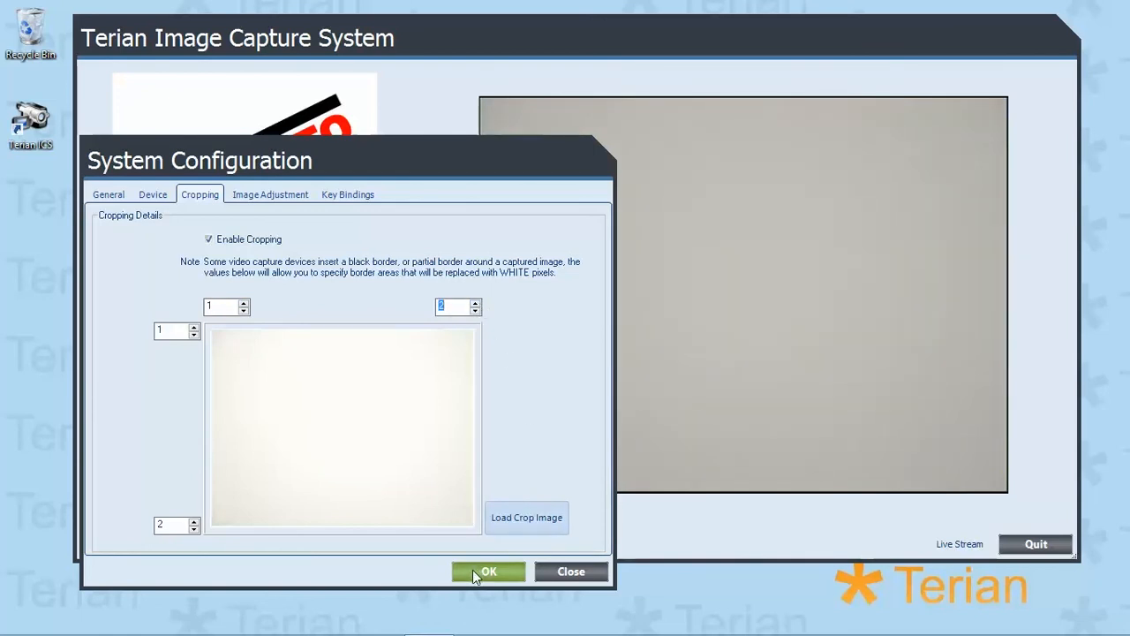
# Enable image adjustment, set the saturation to 28, and test a contrast of -8940 before returning the contrast to about mid-range
pyautogui.click(270, 195)
pyautogui.click(209, 239)
pyautogui.moveTo(359, 292); pyautogui.dragTo(226, 295)
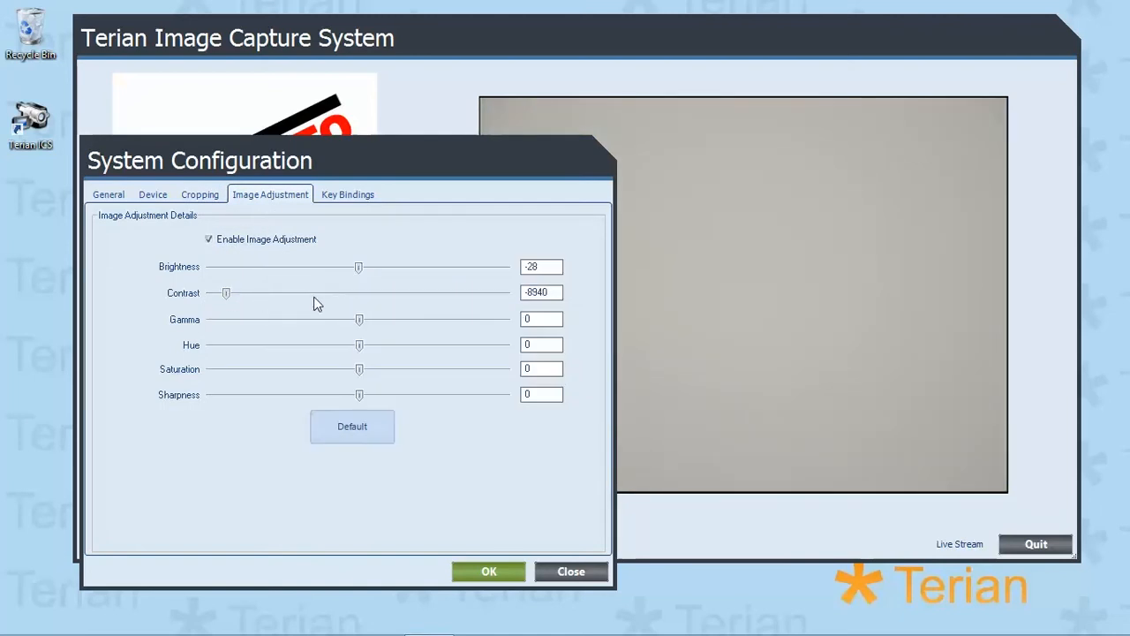
pyautogui.press('Right')
pyautogui.press('Right')
pyautogui.click(353, 293)
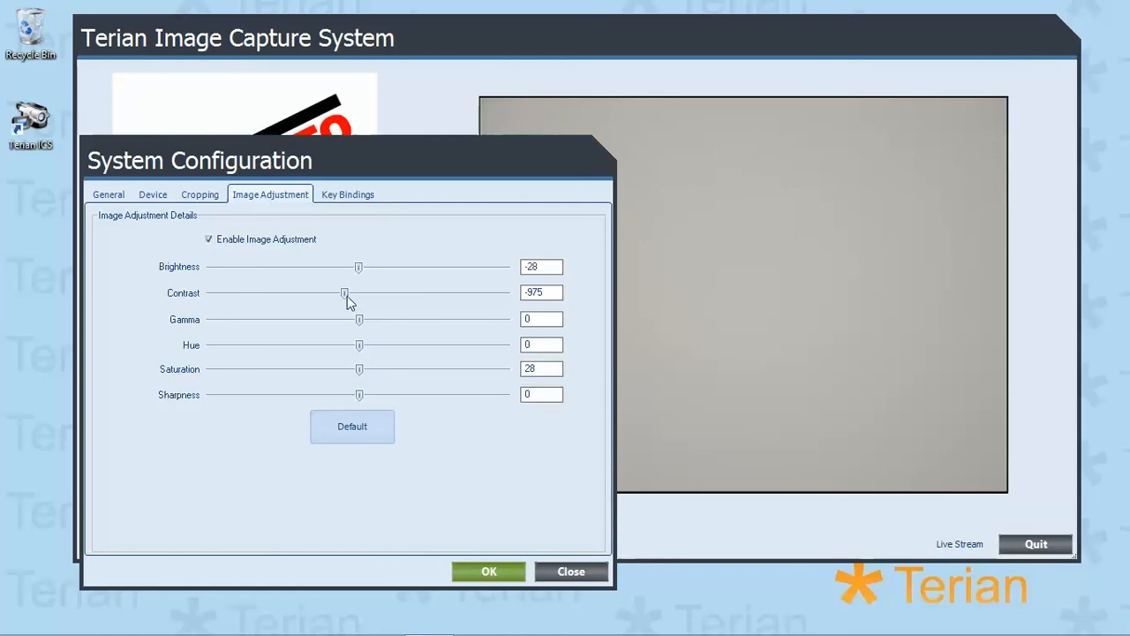
pyautogui.moveTo(347, 296); pyautogui.dragTo(360, 297)
# Review the available freeze frame keys in the key bindings and close the system configuration
pyautogui.click(348, 195)
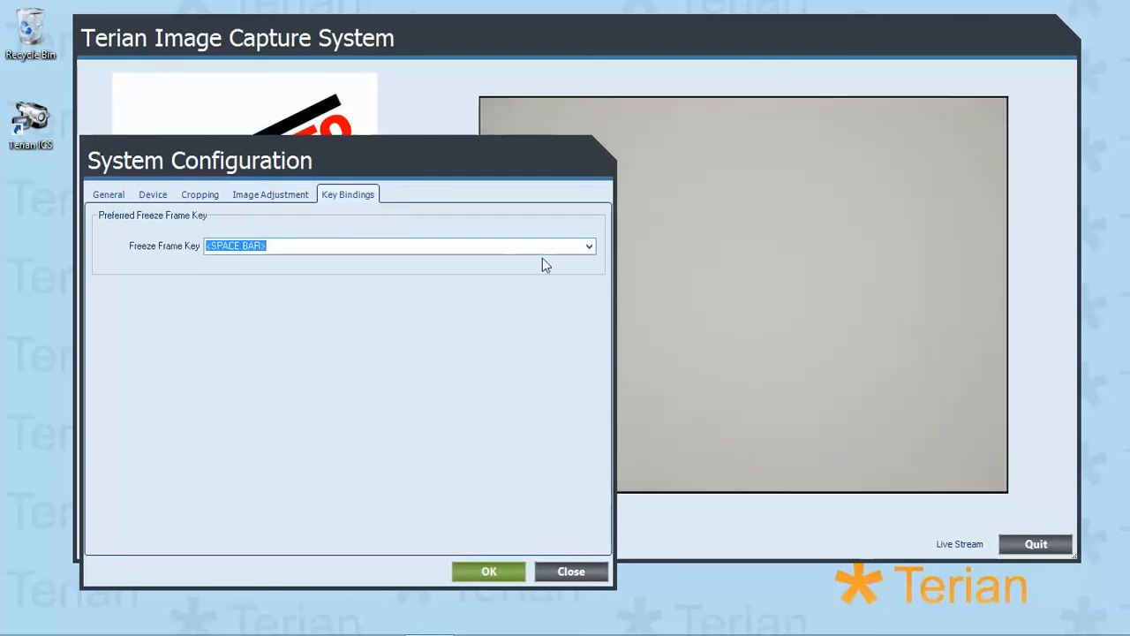
pyautogui.click(589, 248)
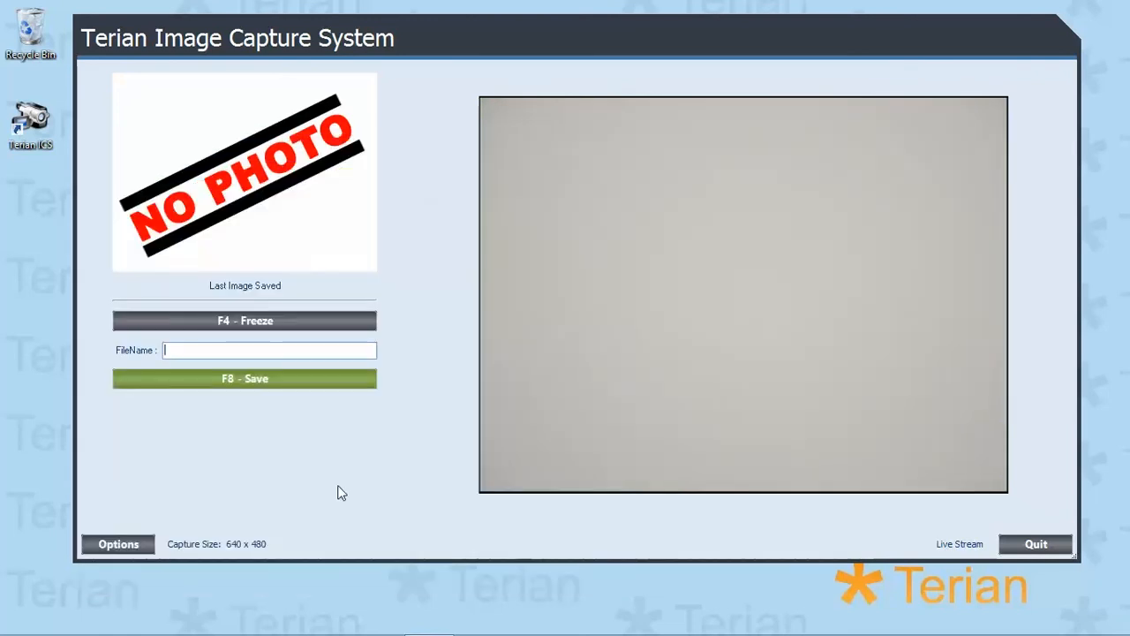
# Examine the selectable capture devices and the device options offered for the current device
pyautogui.click(113, 547)
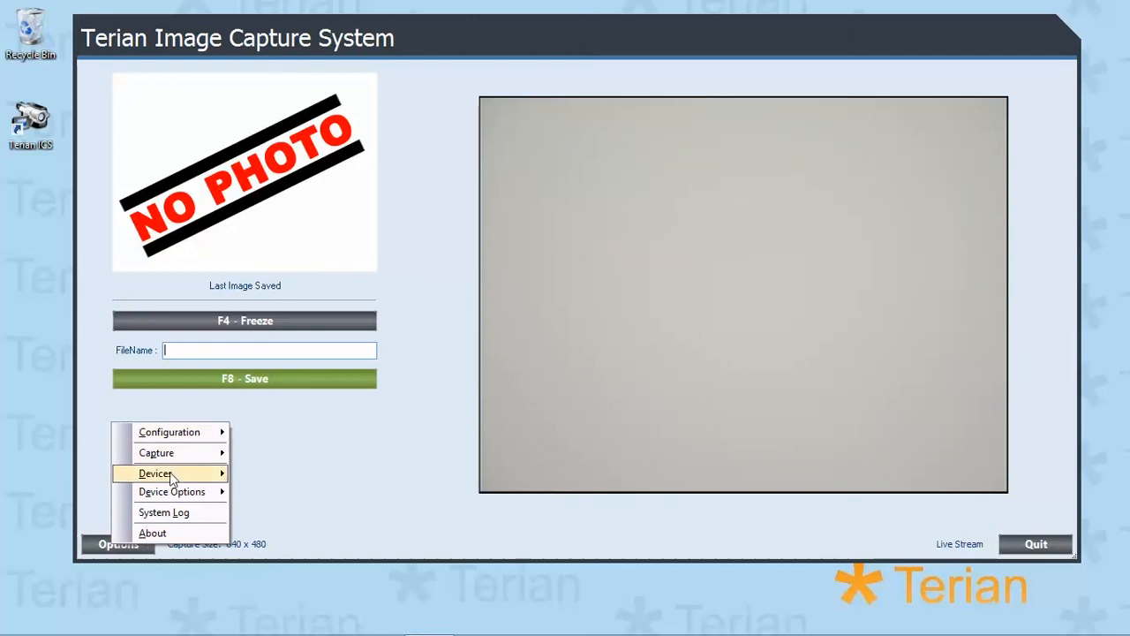
pyautogui.moveTo(170, 477)
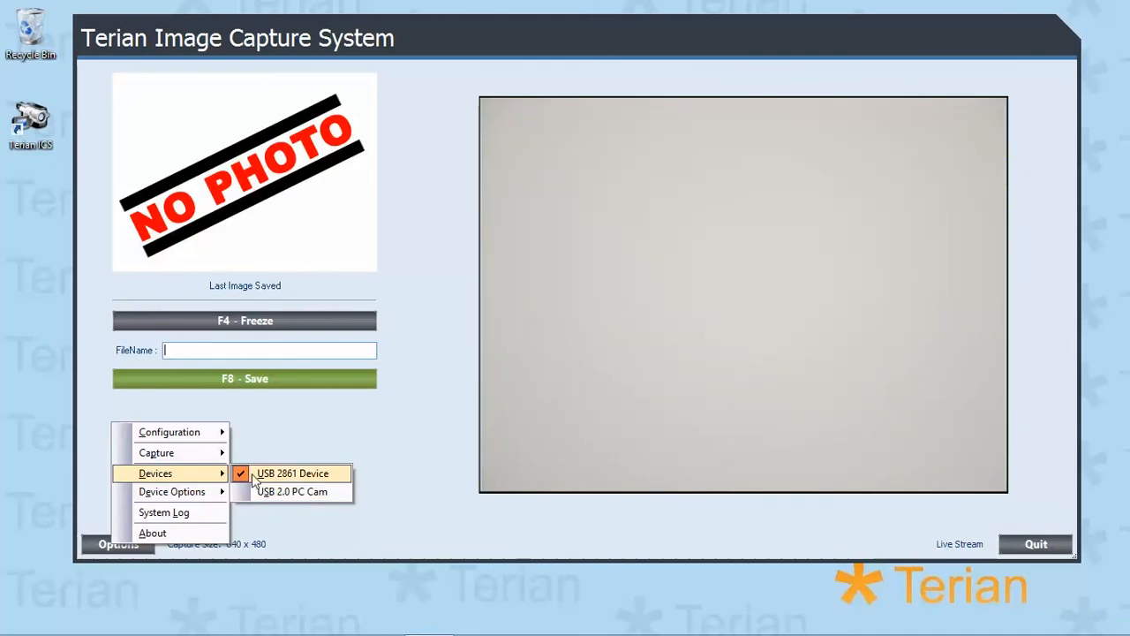
pyautogui.moveTo(216, 492)
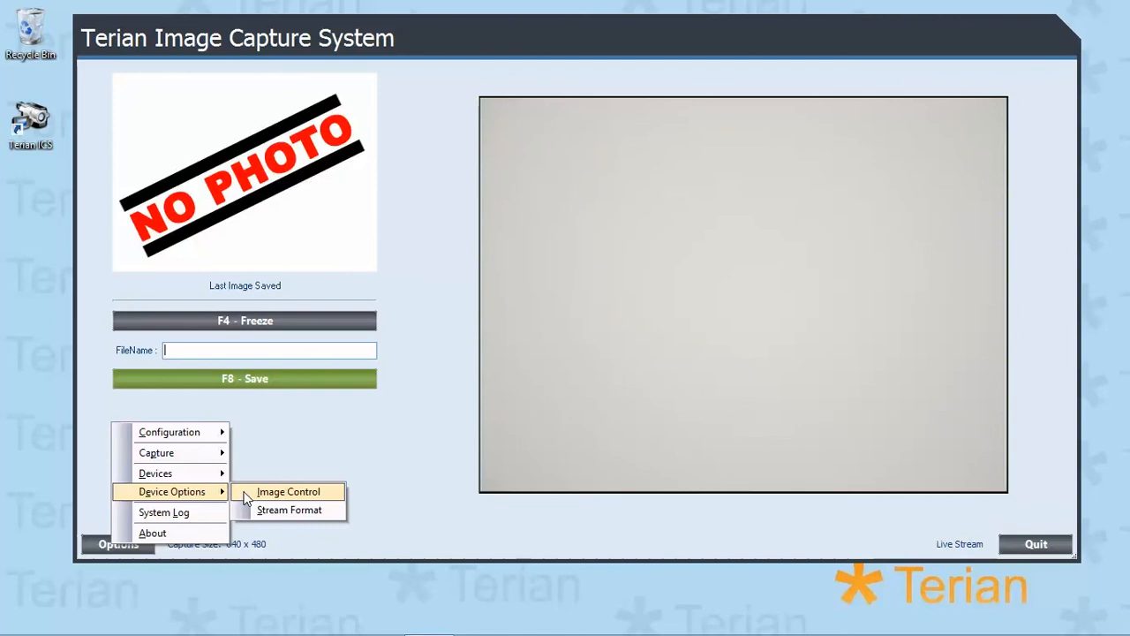